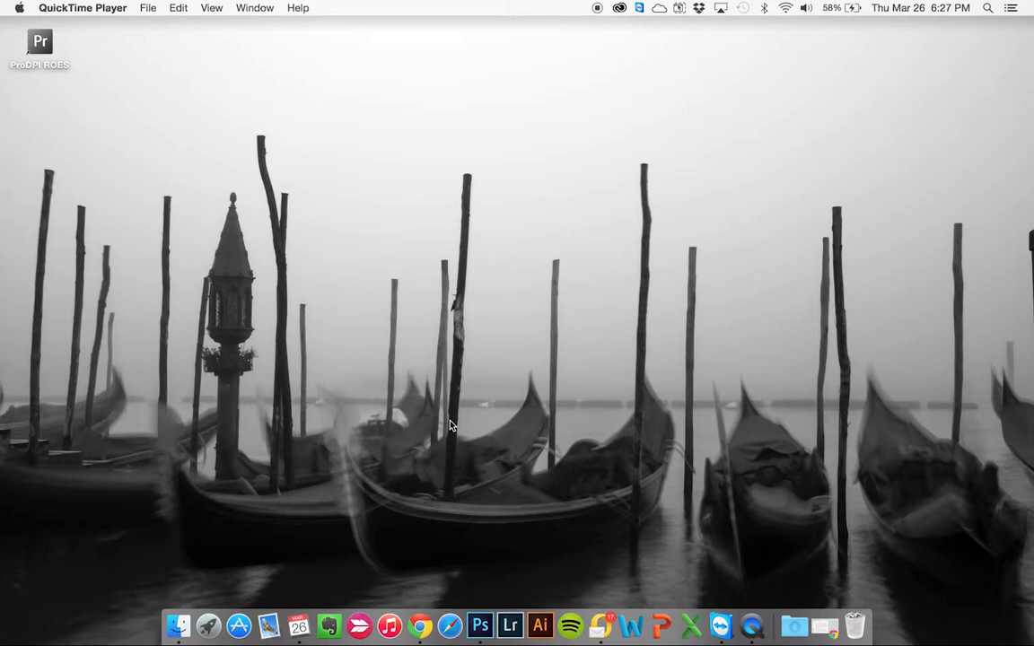
- Switch to Photoshop and open its General preferences
{"action": "left_click", "coordinate": [481, 627]}
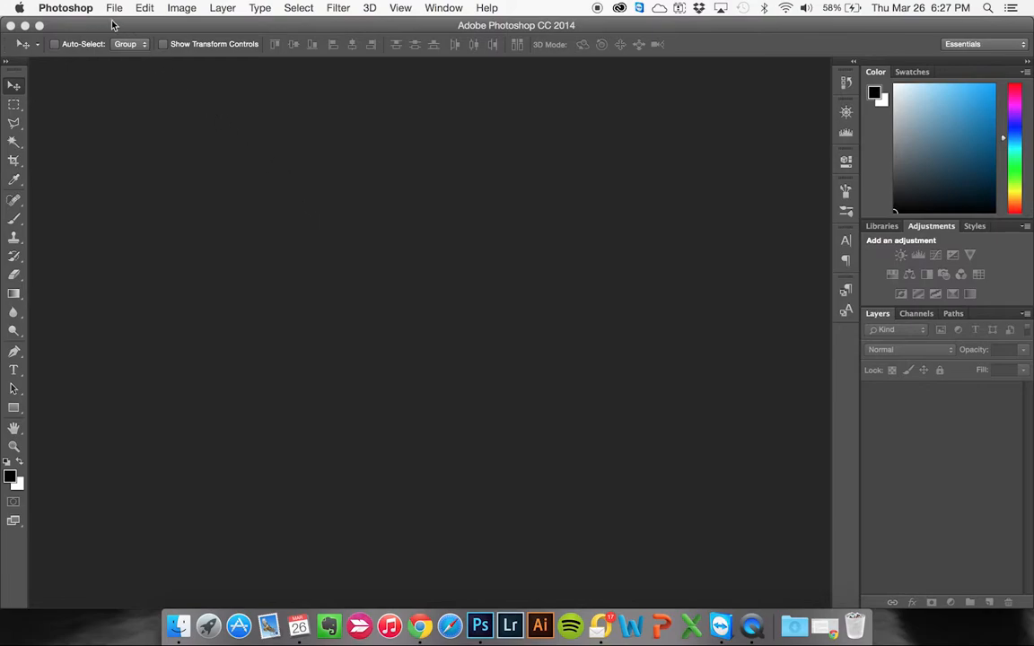
{"action": "left_click", "coordinate": [78, 11]}
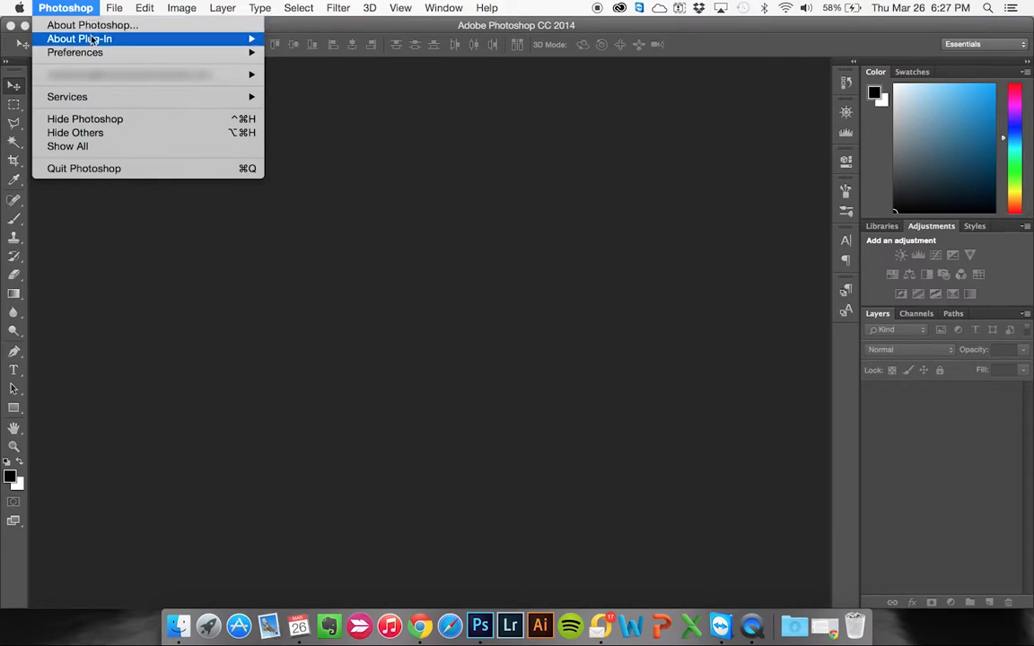
{"action": "mouse_move", "coordinate": [109, 53]}
{"action": "left_click", "coordinate": [302, 54]}
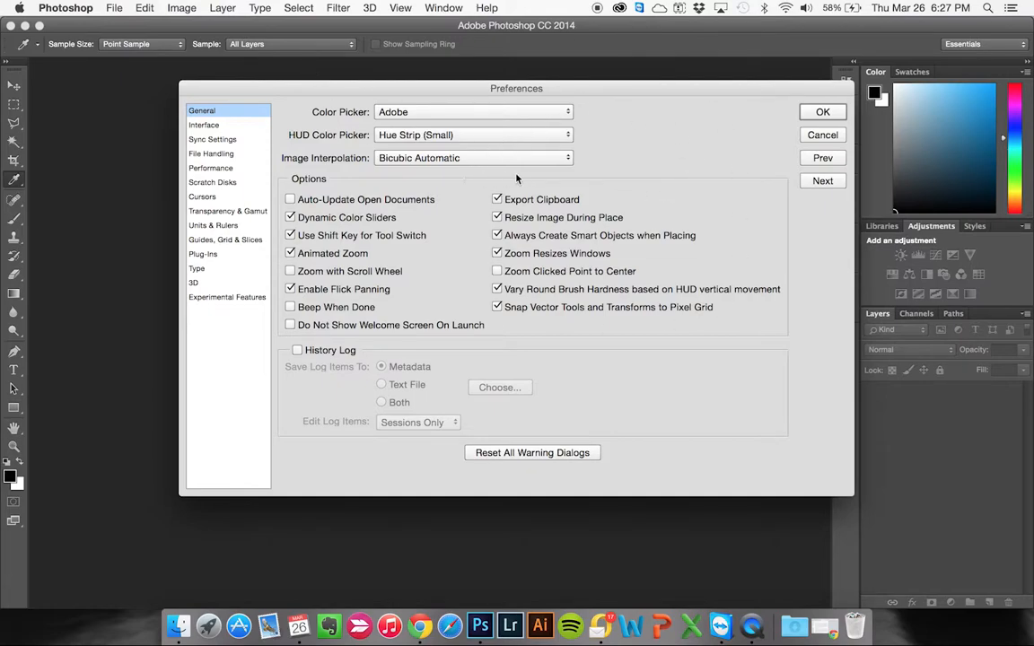
- Review the available choices for Color Picker, HUD Color Picker and Image Interpolation in the General preferences
{"action": "left_click", "coordinate": [559, 113]}
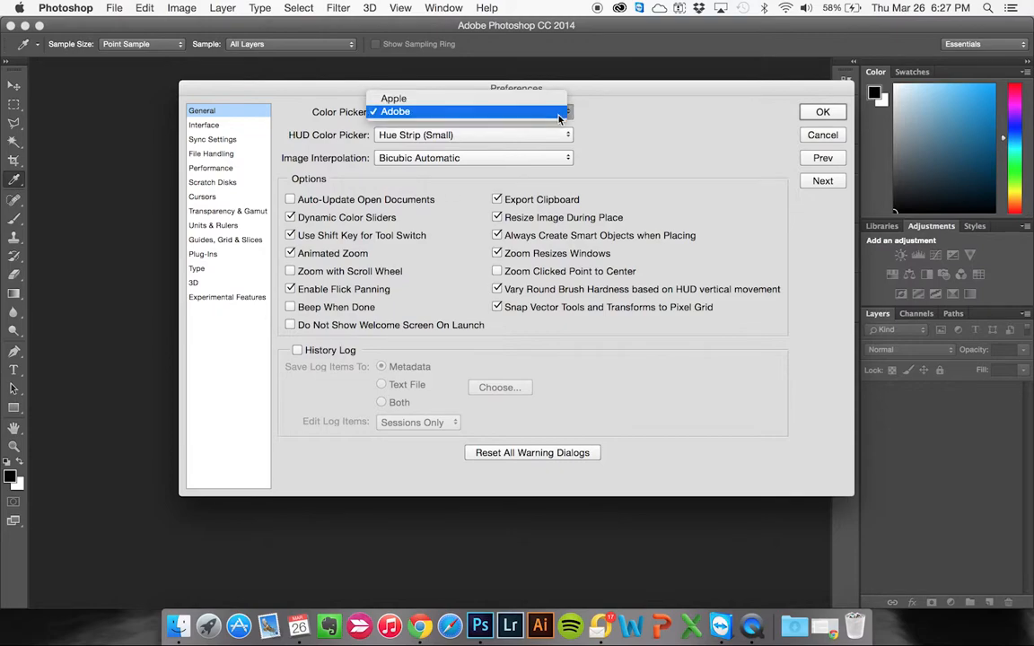
{"action": "left_click", "coordinate": [617, 122]}
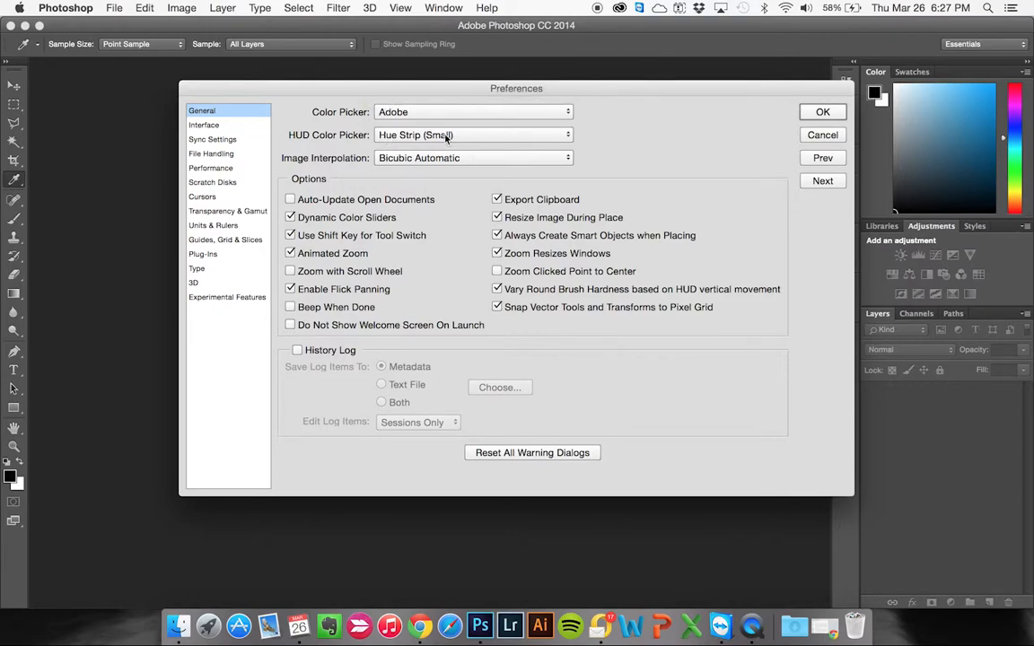
{"action": "left_click", "coordinate": [508, 134]}
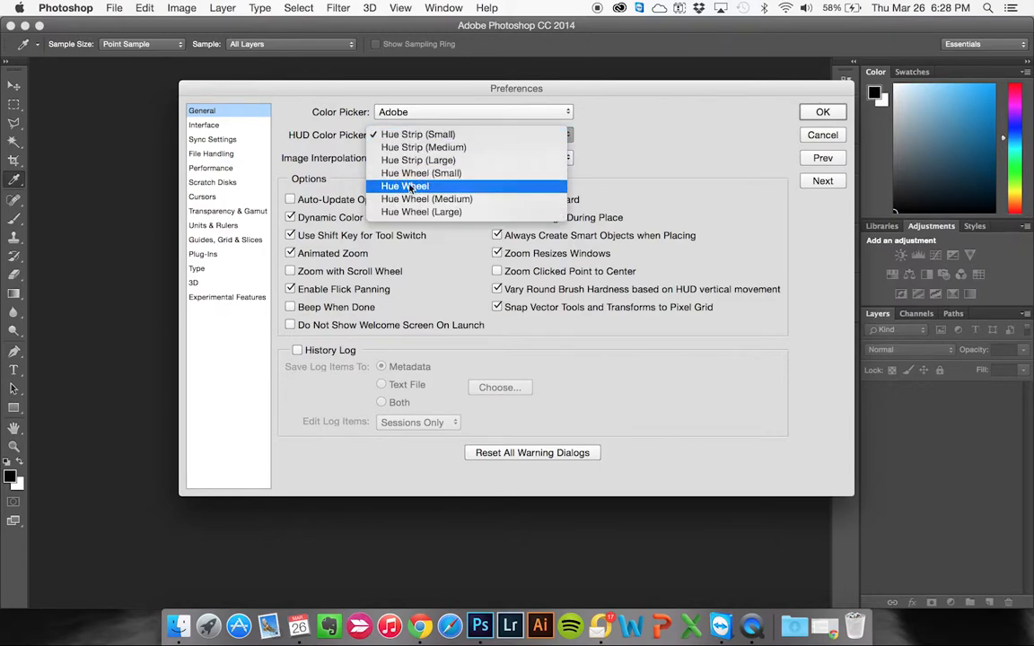
{"action": "left_click", "coordinate": [608, 145]}
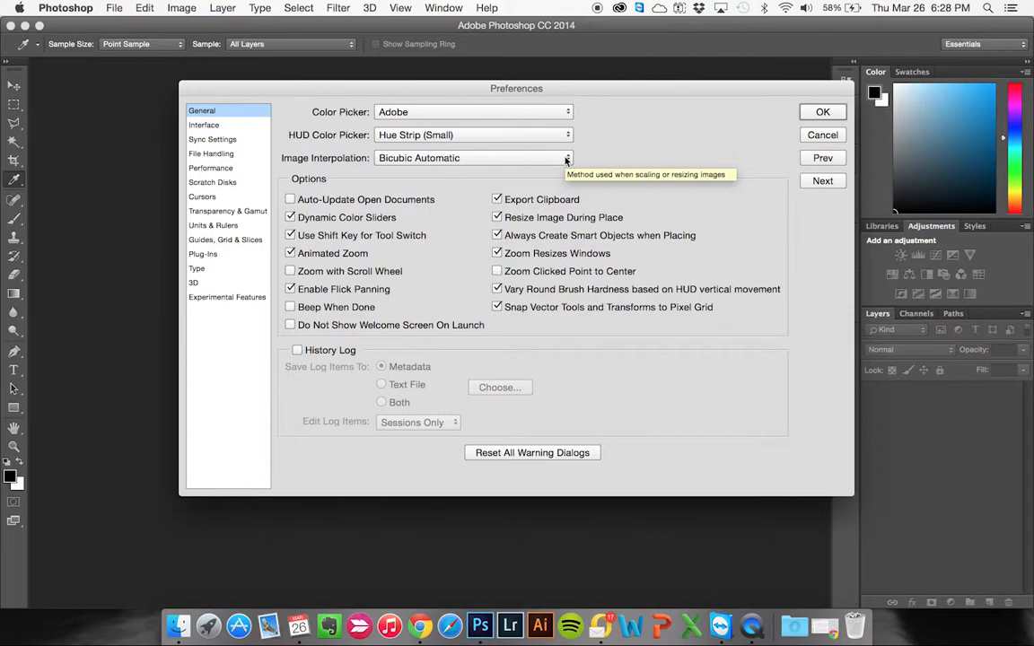
{"action": "left_click", "coordinate": [566, 159]}
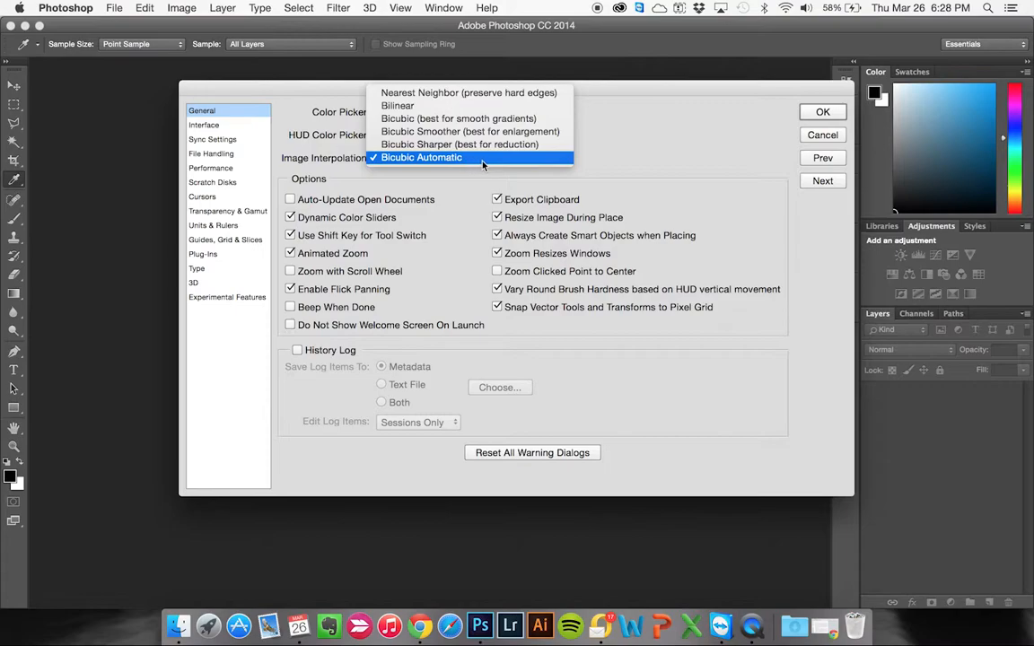
{"action": "left_click", "coordinate": [612, 168]}
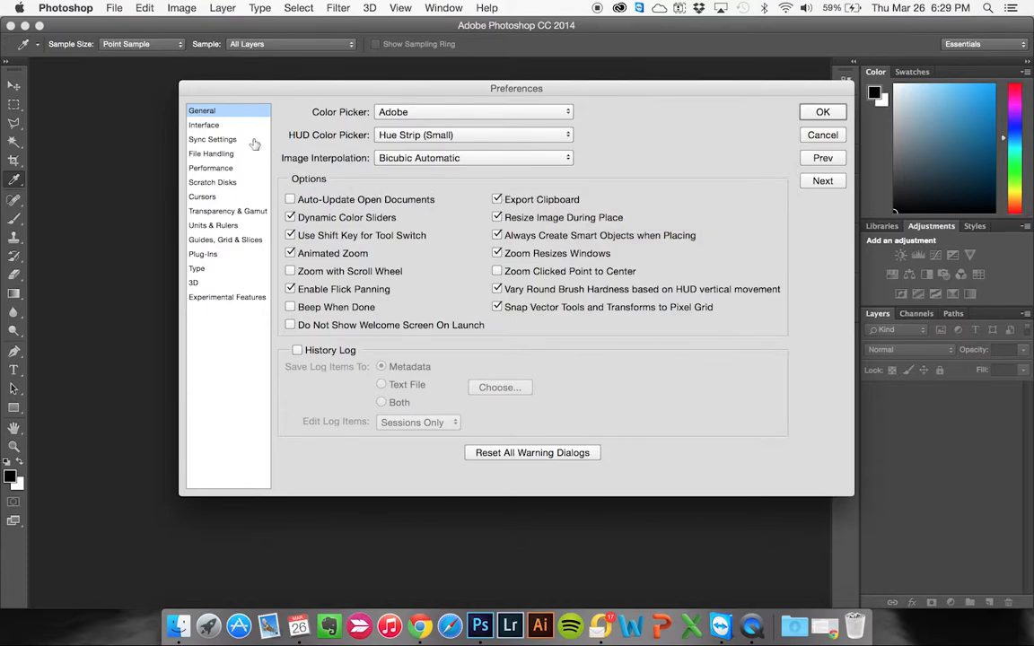
- Review the Interface, Sync Settings and File Handling preferences, including the image preview choices and the Camera Raw preferences
{"action": "left_click", "coordinate": [204, 126]}
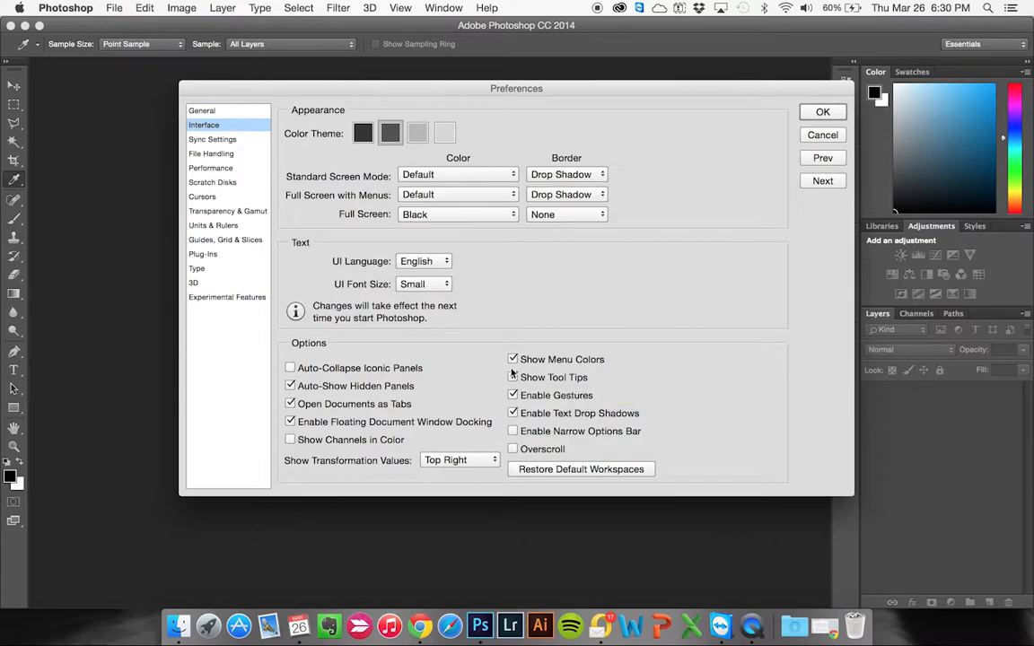
{"action": "left_click", "coordinate": [228, 142]}
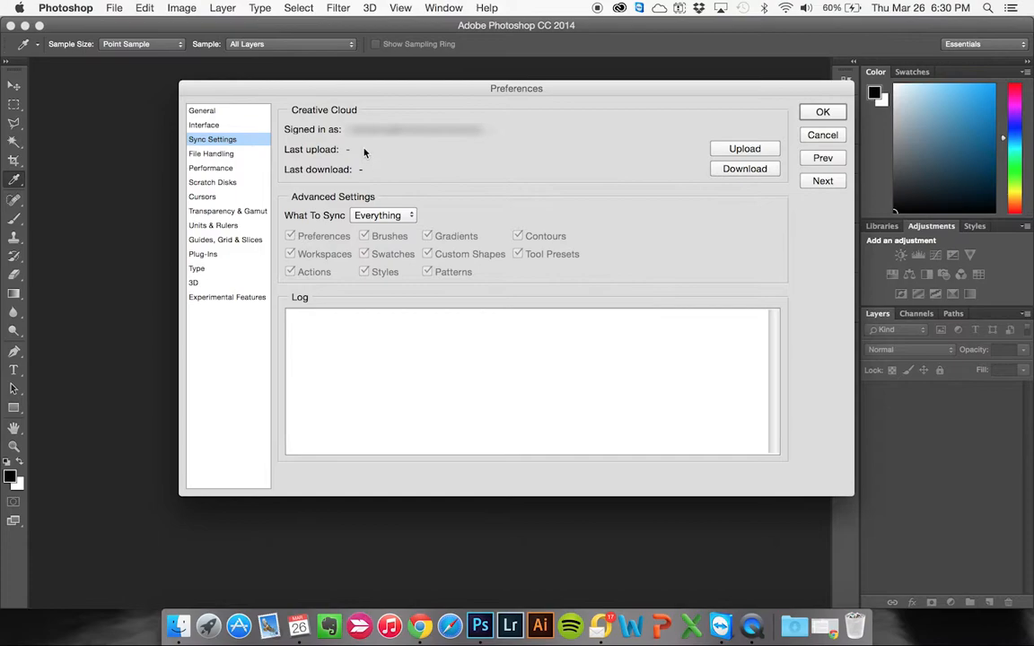
{"action": "left_click", "coordinate": [224, 154]}
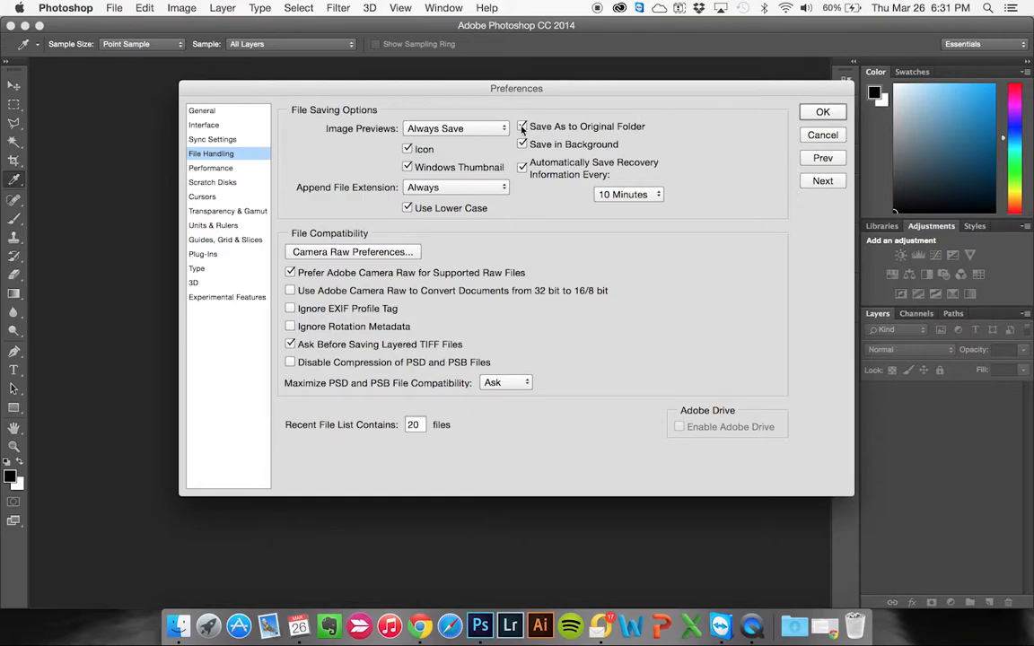
{"action": "left_click", "coordinate": [428, 130]}
{"action": "left_click", "coordinate": [349, 165]}
{"action": "left_click", "coordinate": [324, 255]}
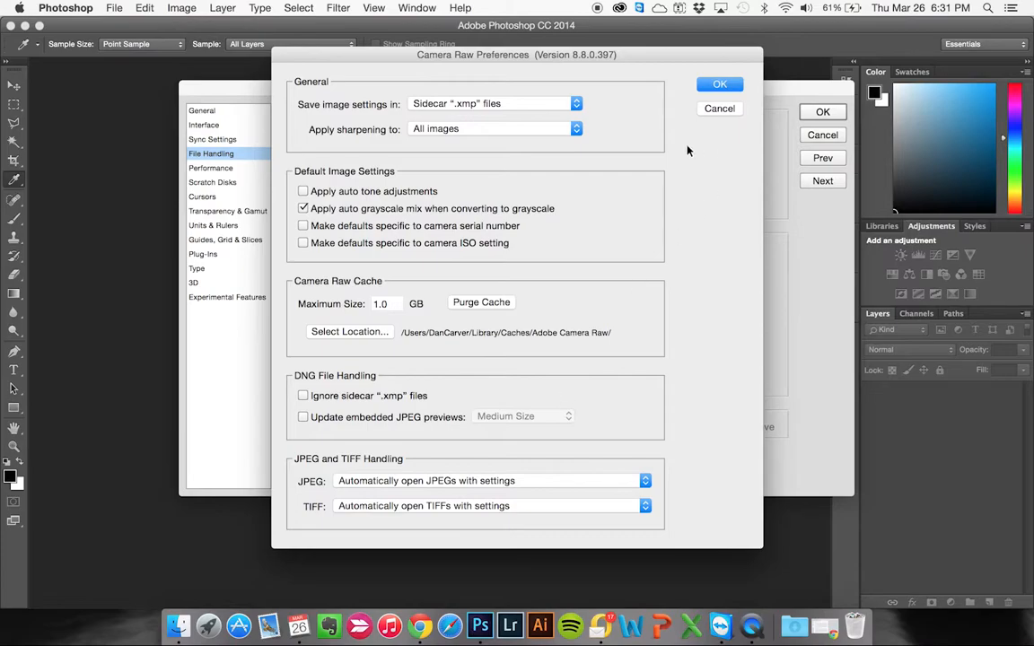
{"action": "left_click", "coordinate": [719, 84]}
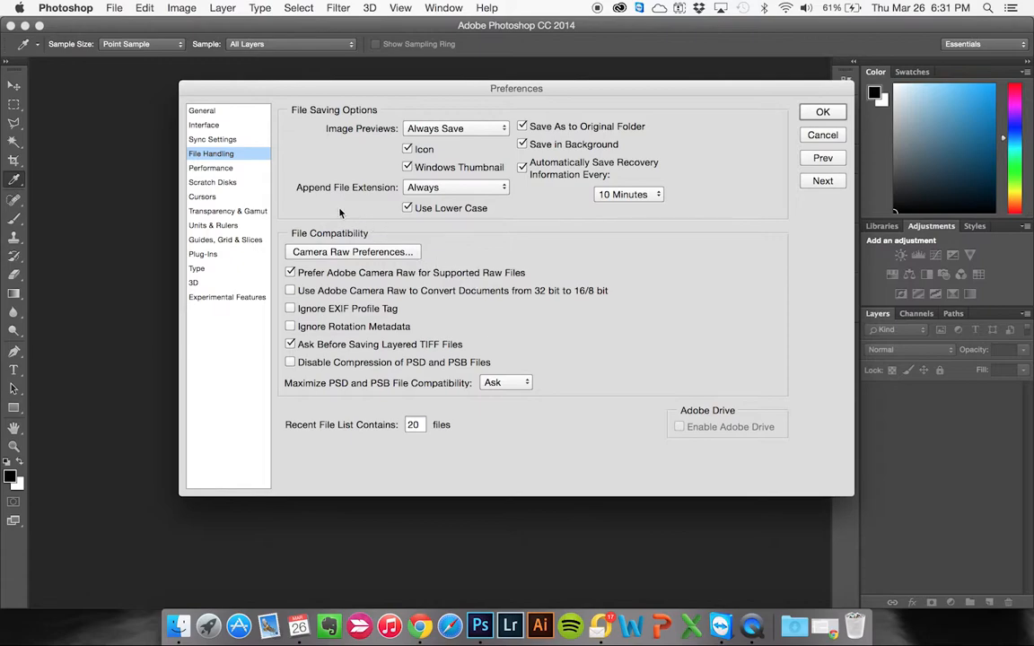
- Review the Performance, Scratch Disks, Cursors and Transparency & Gamut preferences
{"action": "left_click", "coordinate": [212, 168]}
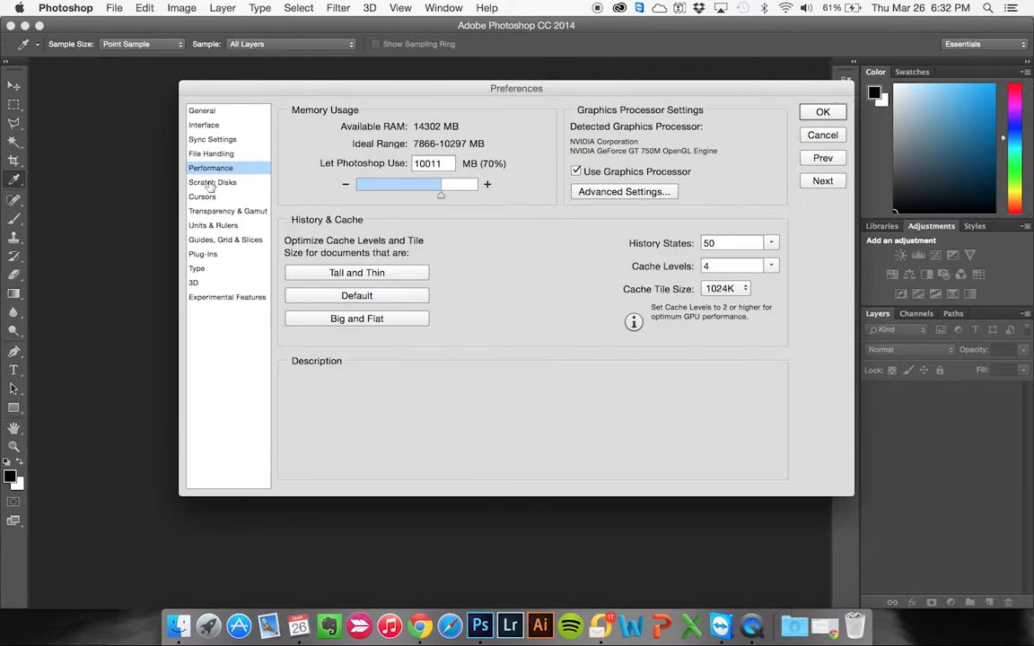
{"action": "left_click", "coordinate": [211, 183]}
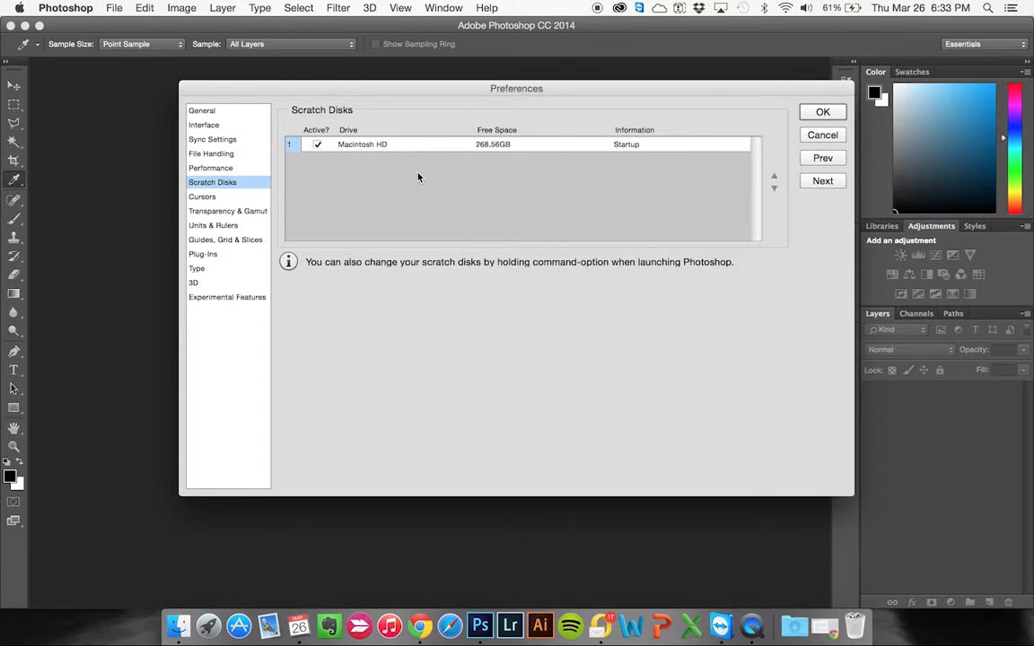
{"action": "left_click", "coordinate": [206, 196]}
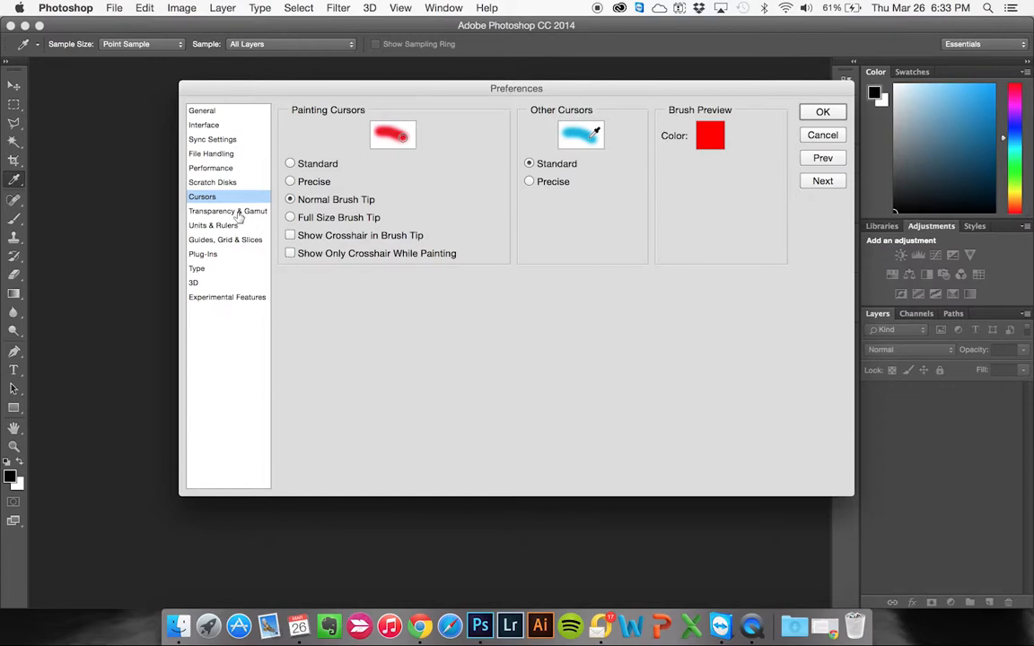
{"action": "left_click", "coordinate": [239, 213]}
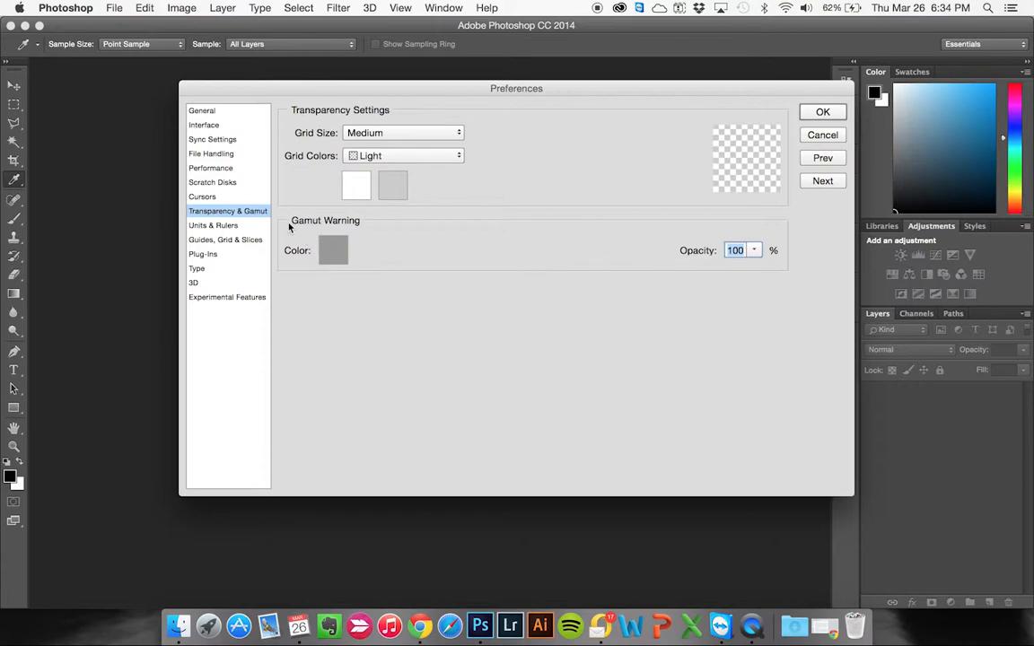
- Examine the Units & Rulers preferences and the measurement units available for the rulers
{"action": "left_click", "coordinate": [226, 226]}
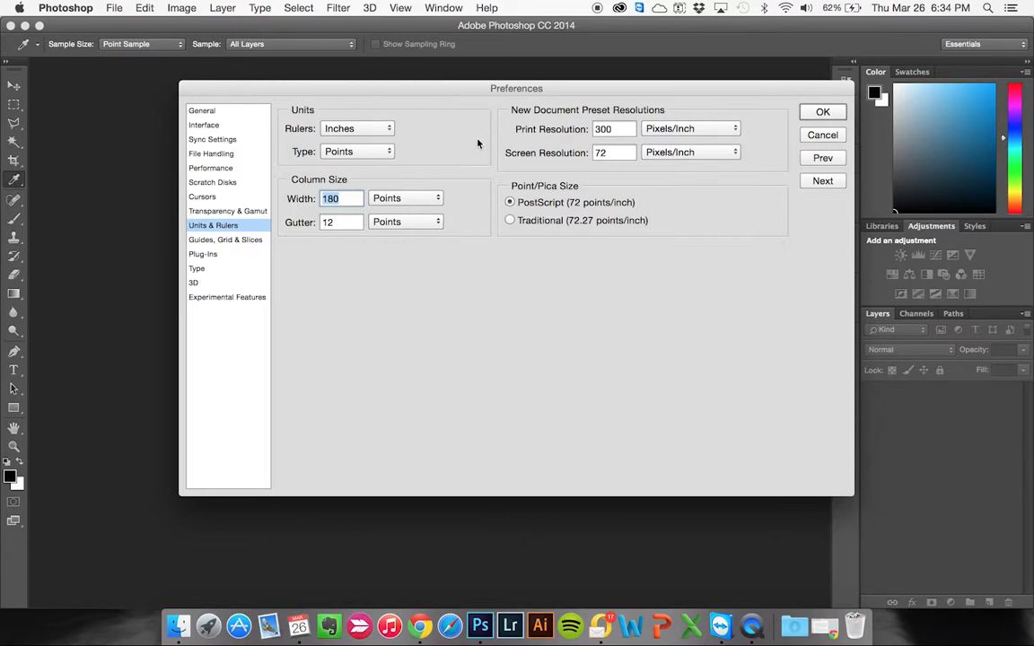
{"action": "left_click", "coordinate": [391, 130]}
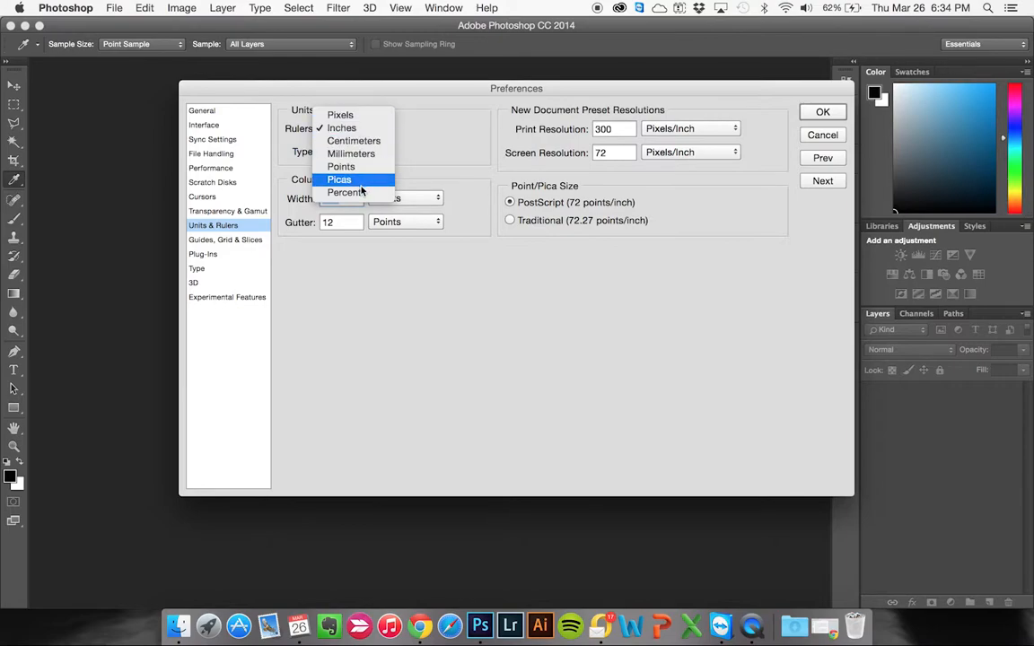
{"action": "left_click", "coordinate": [412, 149]}
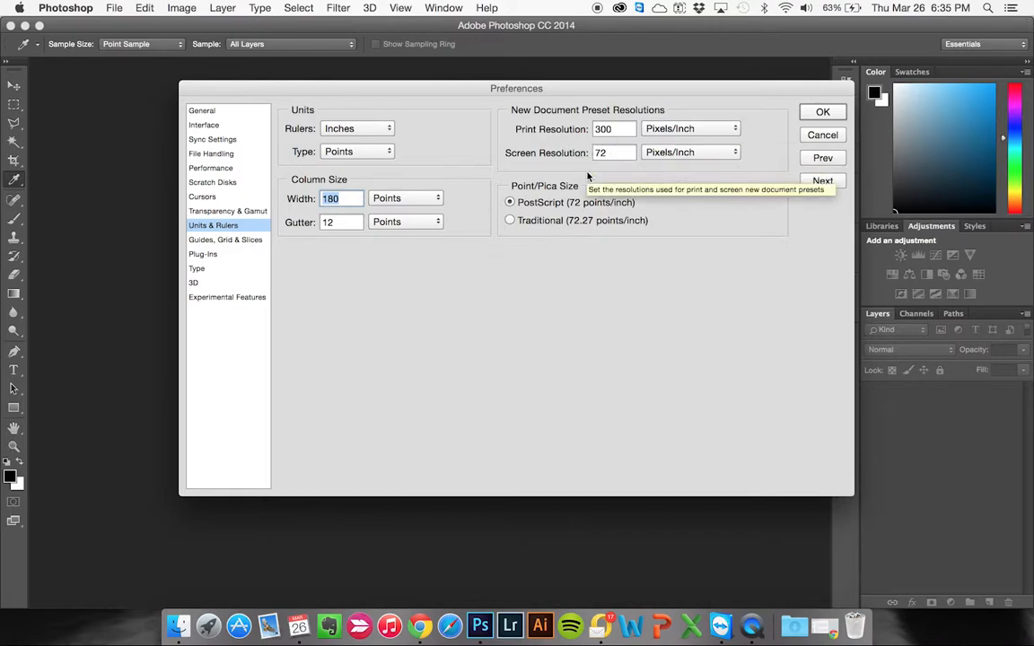
- Review the Guides, Grid & Slices, Plug-Ins, Type, 3D and Experimental Features preferences, and close the preferences
{"action": "left_click", "coordinate": [245, 240]}
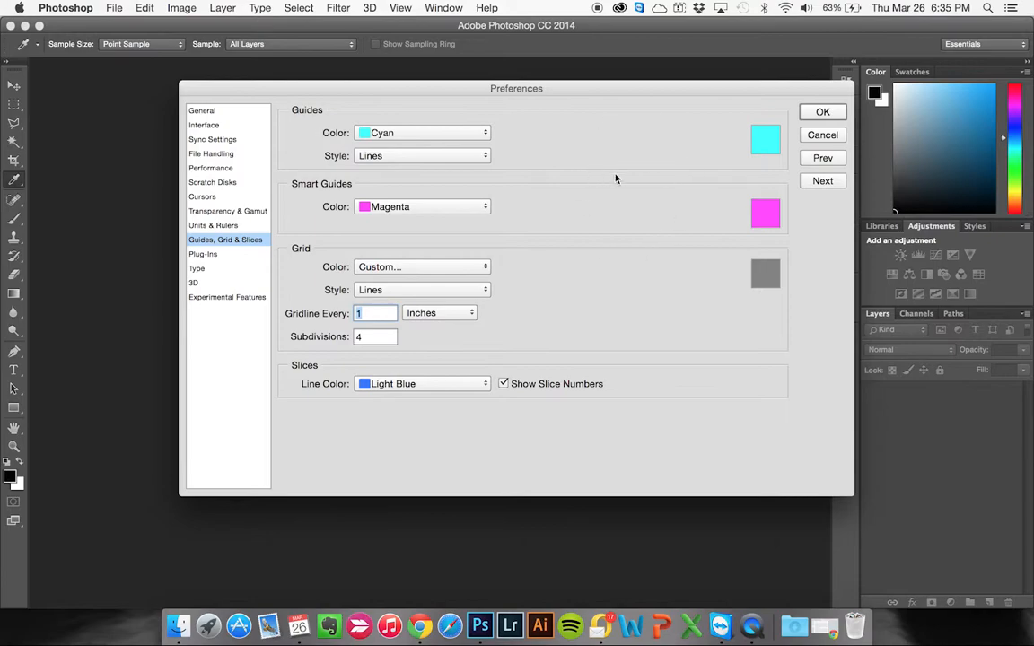
{"action": "left_click", "coordinate": [216, 257]}
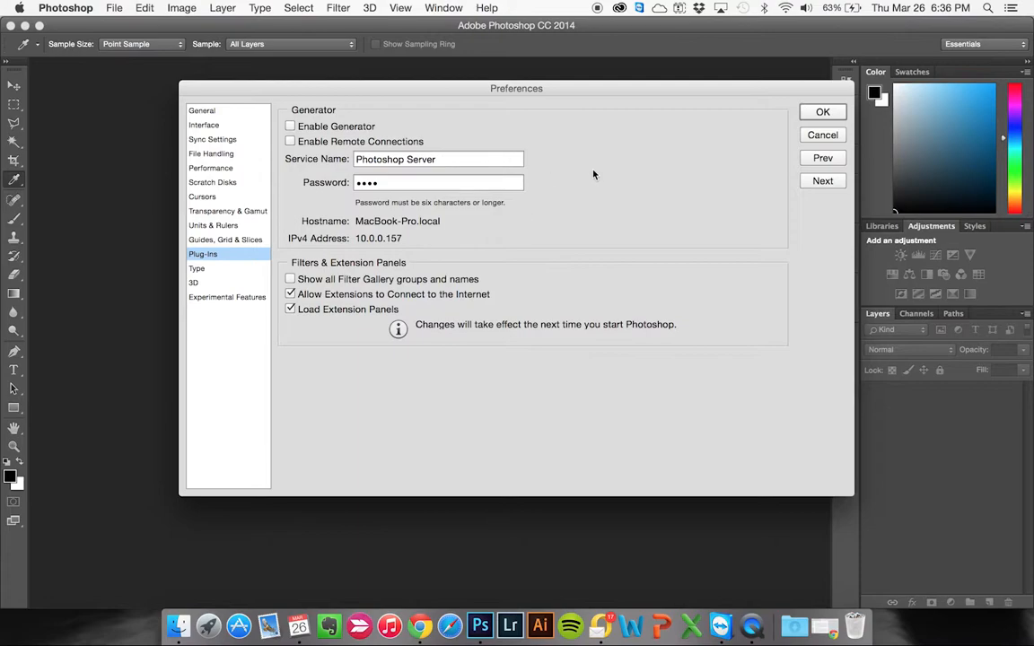
{"action": "left_click", "coordinate": [250, 271]}
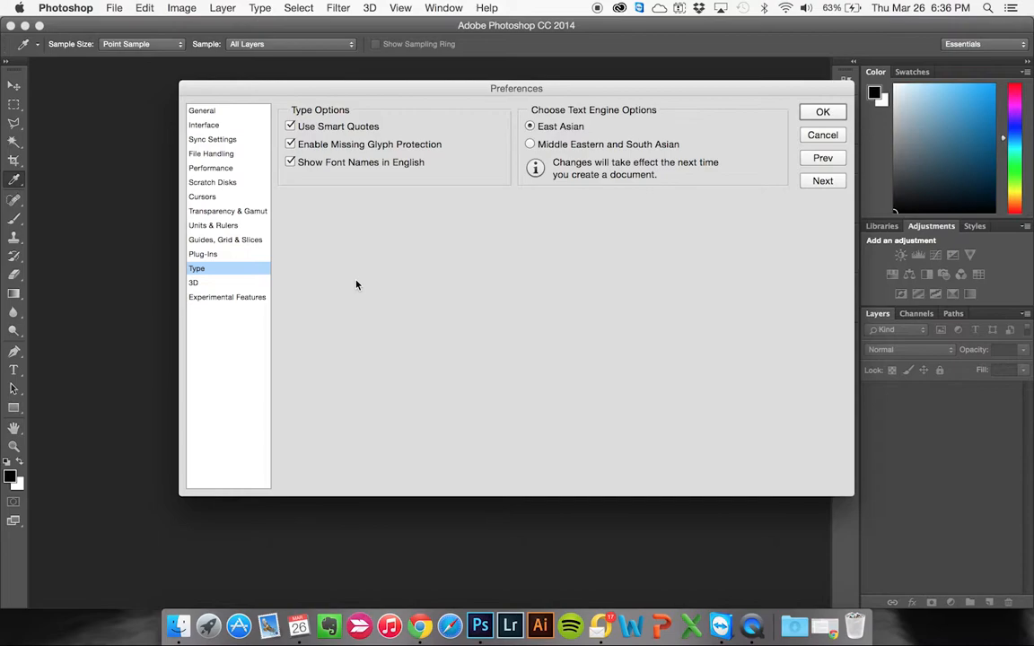
{"action": "left_click", "coordinate": [201, 283]}
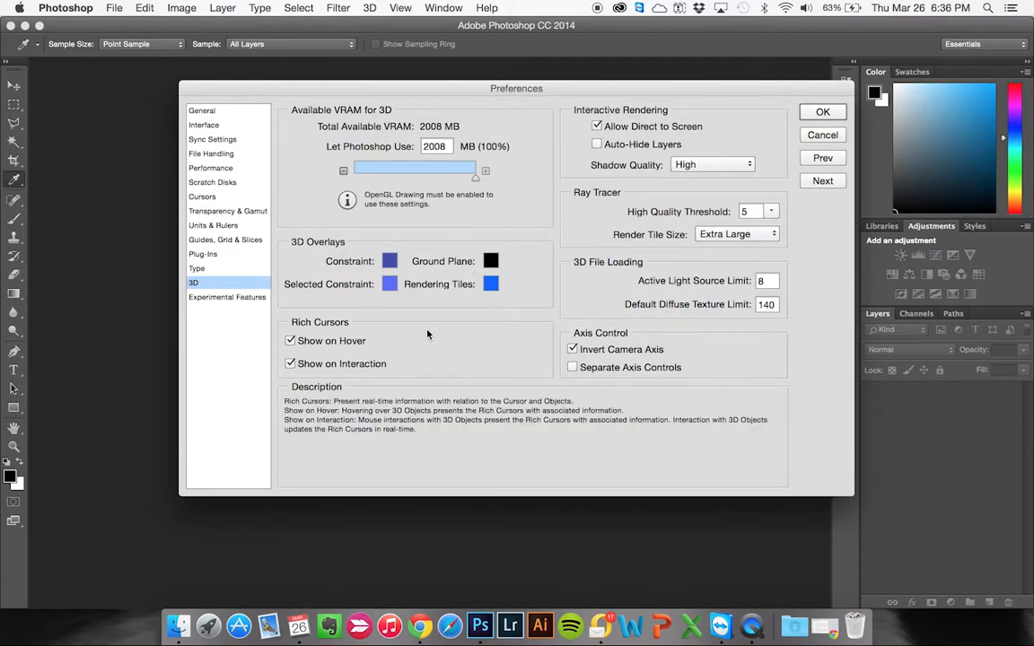
{"action": "left_click", "coordinate": [228, 298]}
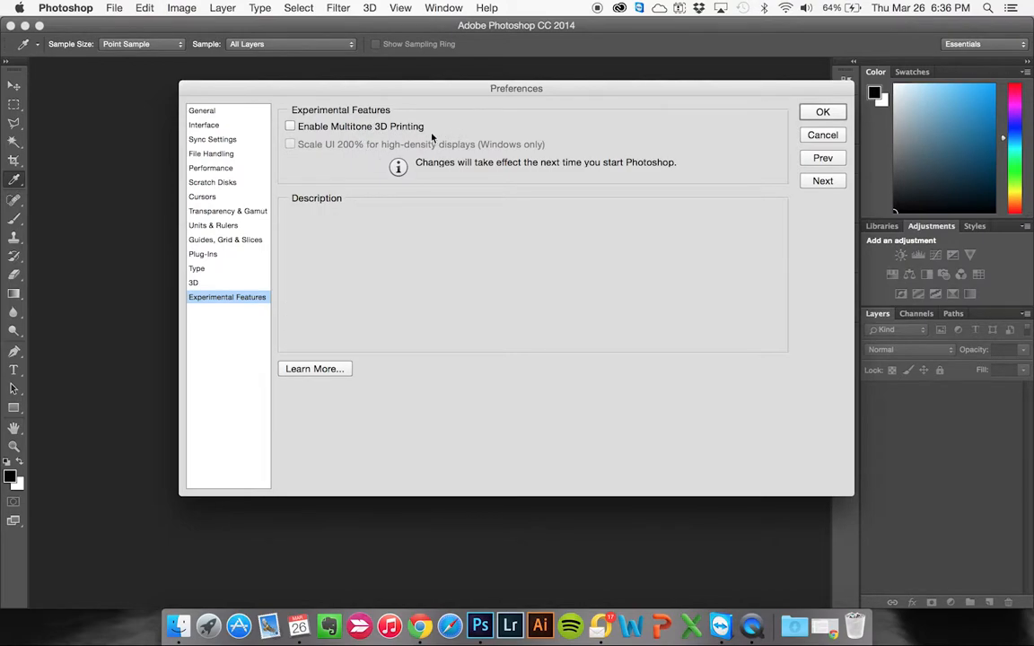
{"action": "left_click", "coordinate": [819, 115]}
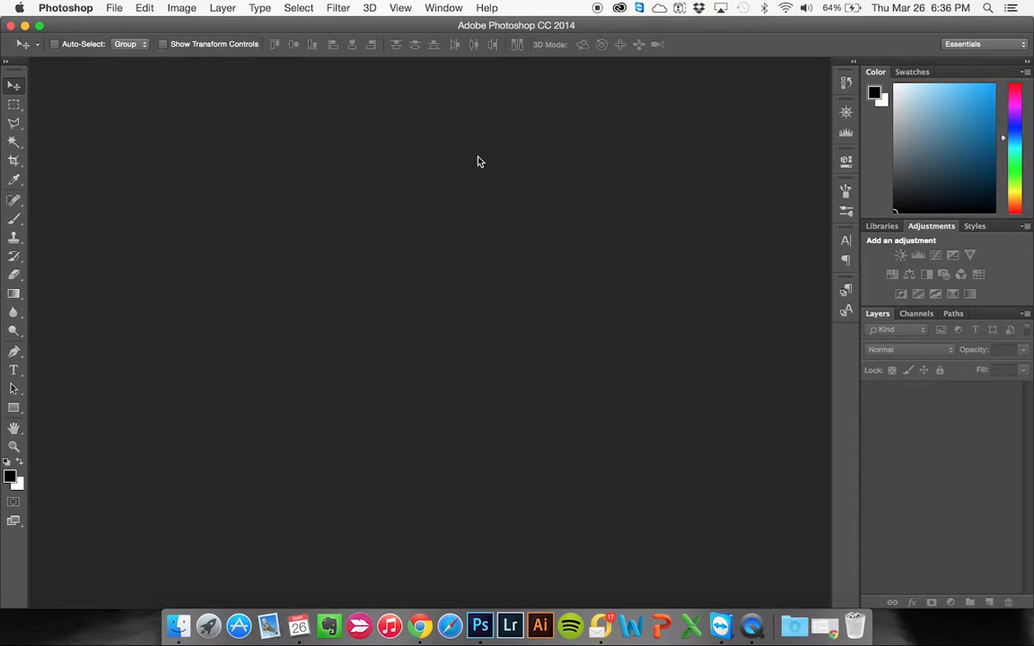
- Show the Paragraph panel, compare it with the Character panel, and collapse the panel group
{"action": "left_click", "coordinate": [445, 8]}
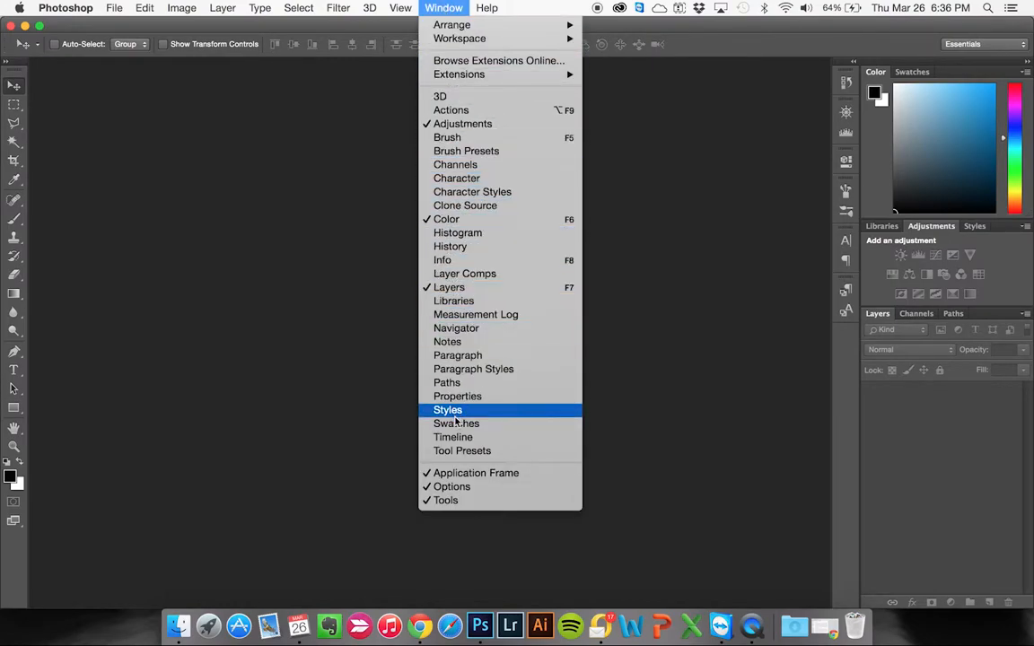
{"action": "left_click", "coordinate": [462, 355]}
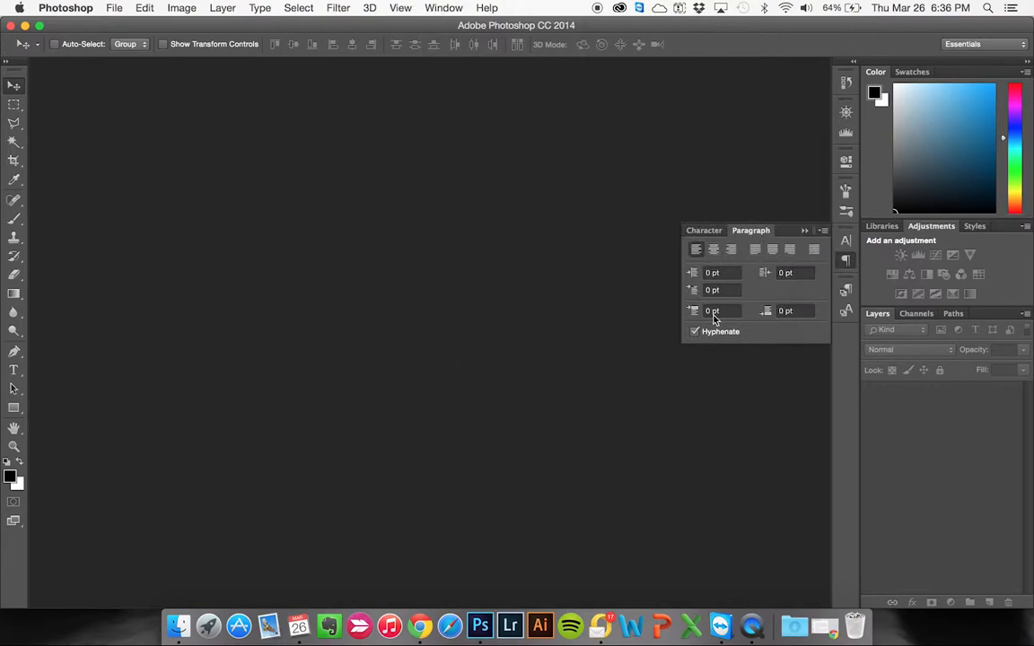
{"action": "left_click", "coordinate": [704, 232]}
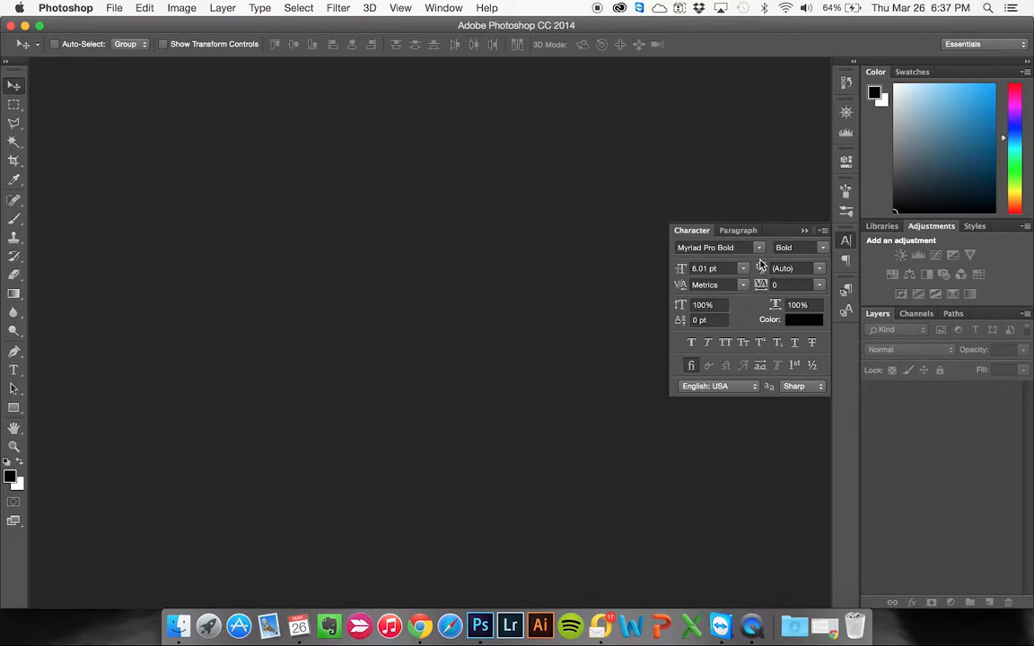
{"action": "left_click", "coordinate": [736, 232]}
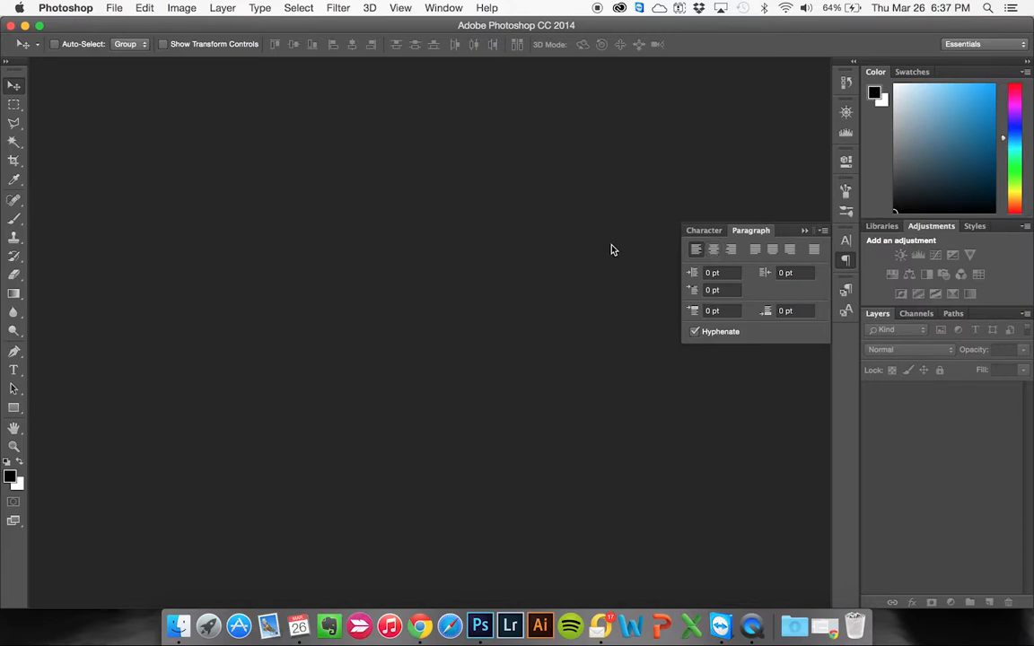
{"action": "left_click", "coordinate": [804, 232]}
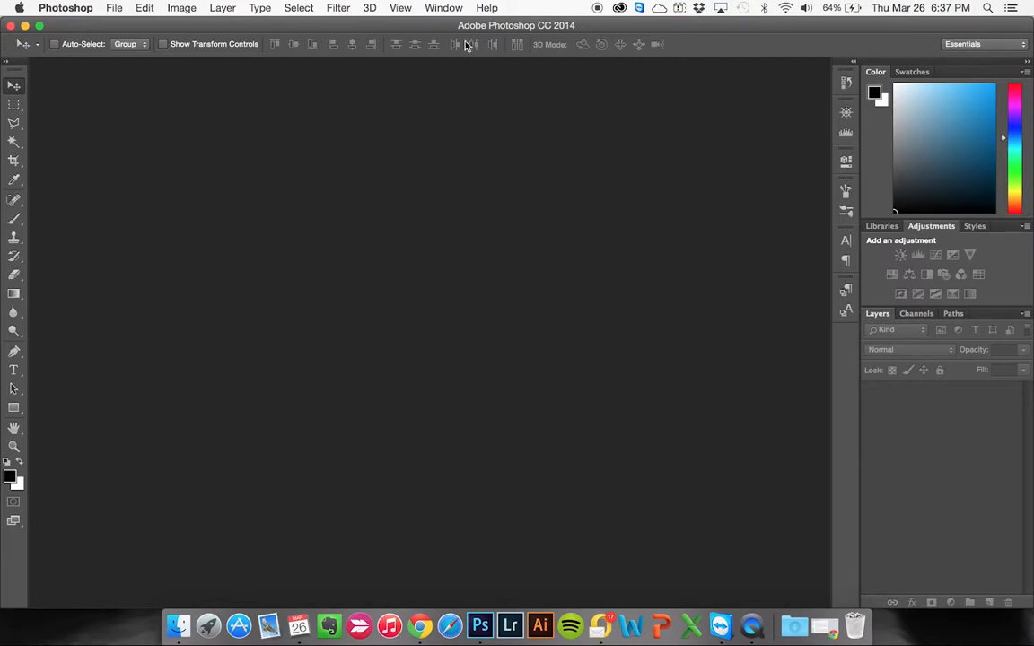
- Bring up the Channels panel and return to the Layers panel
{"action": "left_click", "coordinate": [442, 8]}
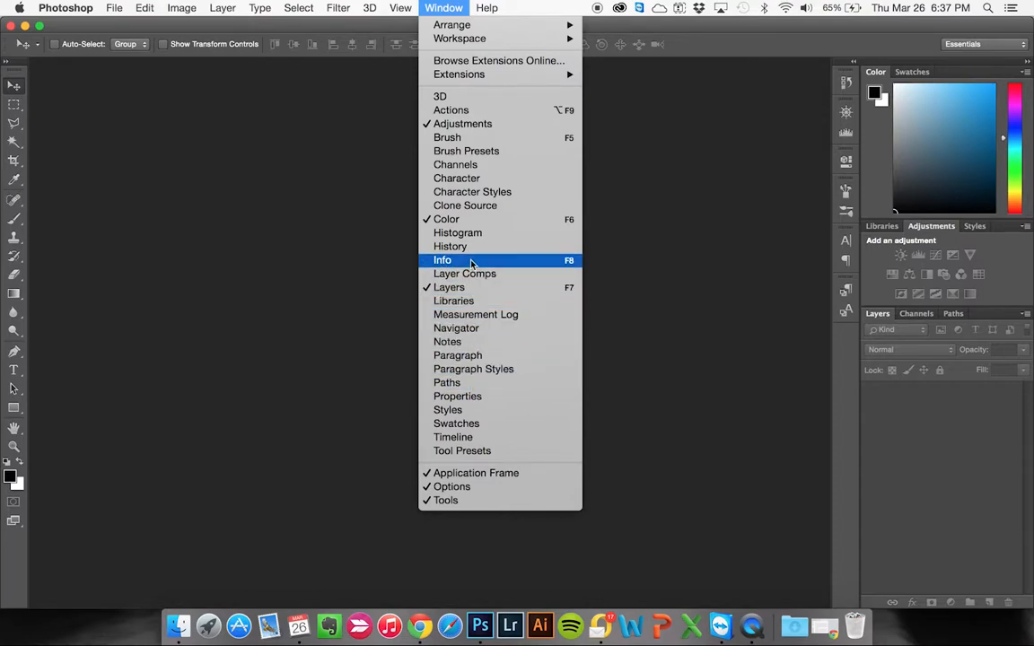
{"action": "left_click", "coordinate": [458, 165]}
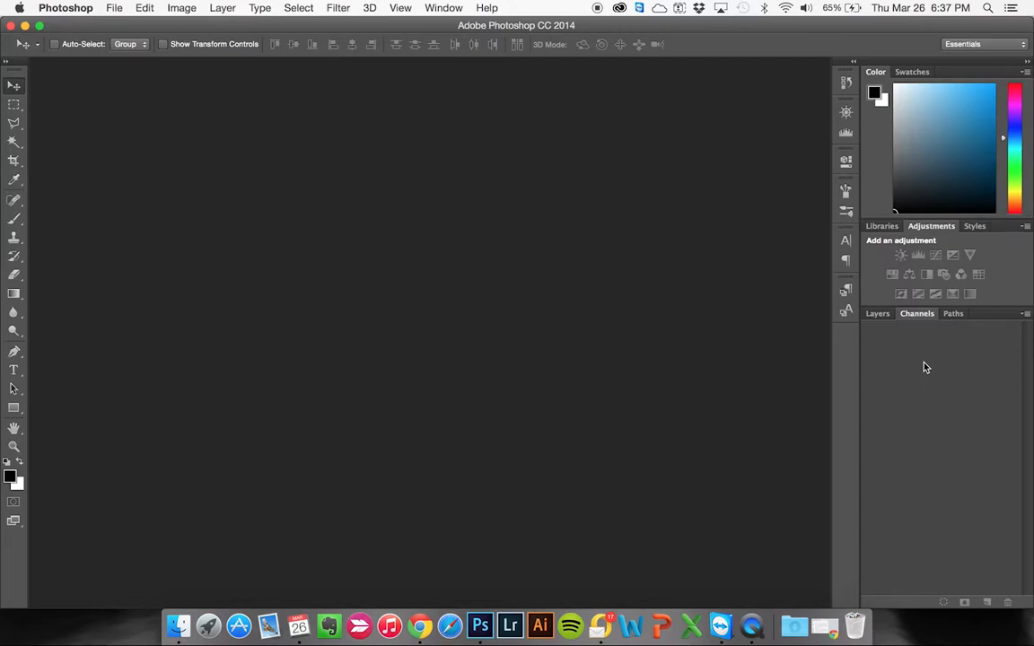
{"action": "left_click", "coordinate": [880, 316]}
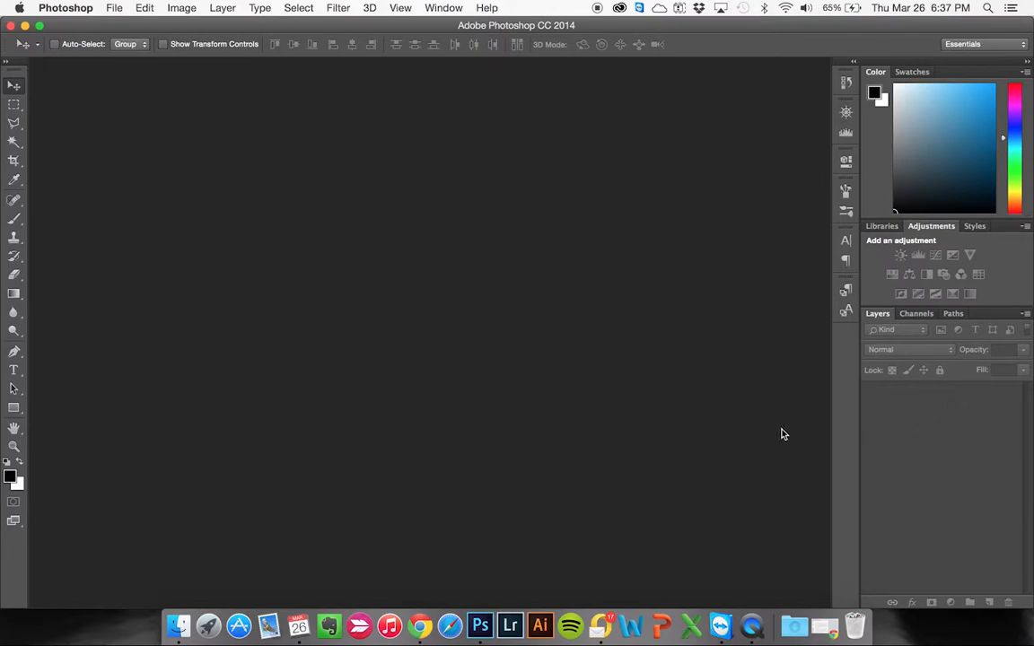
- Save the current panel layout as a new workspace named with the owner's first name, without capturing keyboard shortcuts or menus
{"action": "left_click", "coordinate": [444, 9]}
{"action": "mouse_move", "coordinate": [461, 41]}
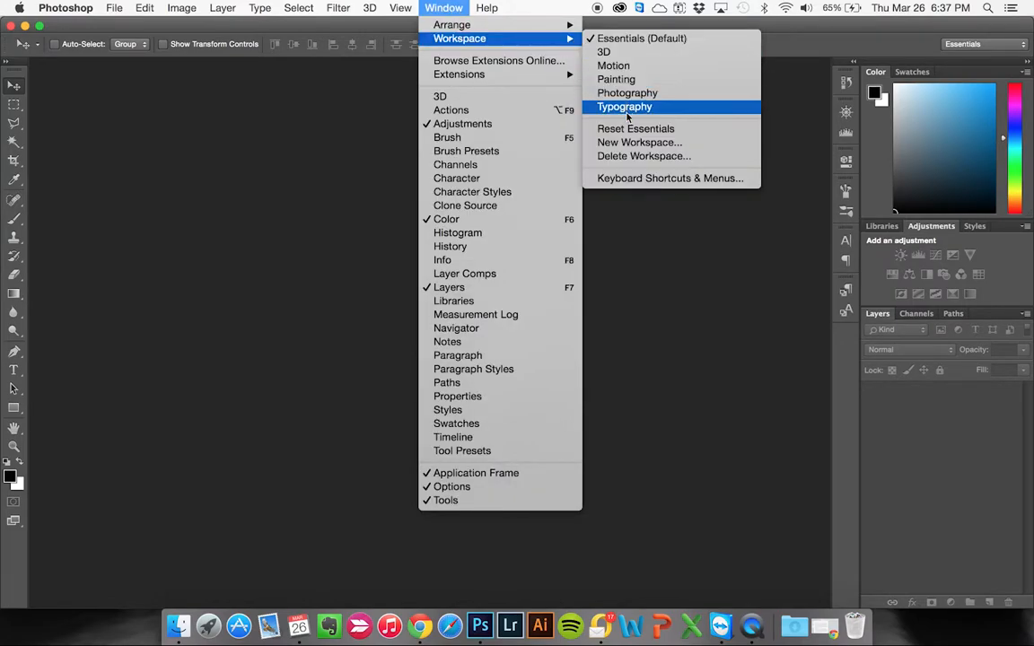
{"action": "left_click", "coordinate": [625, 142]}
{"action": "type", "text": "Dan"}
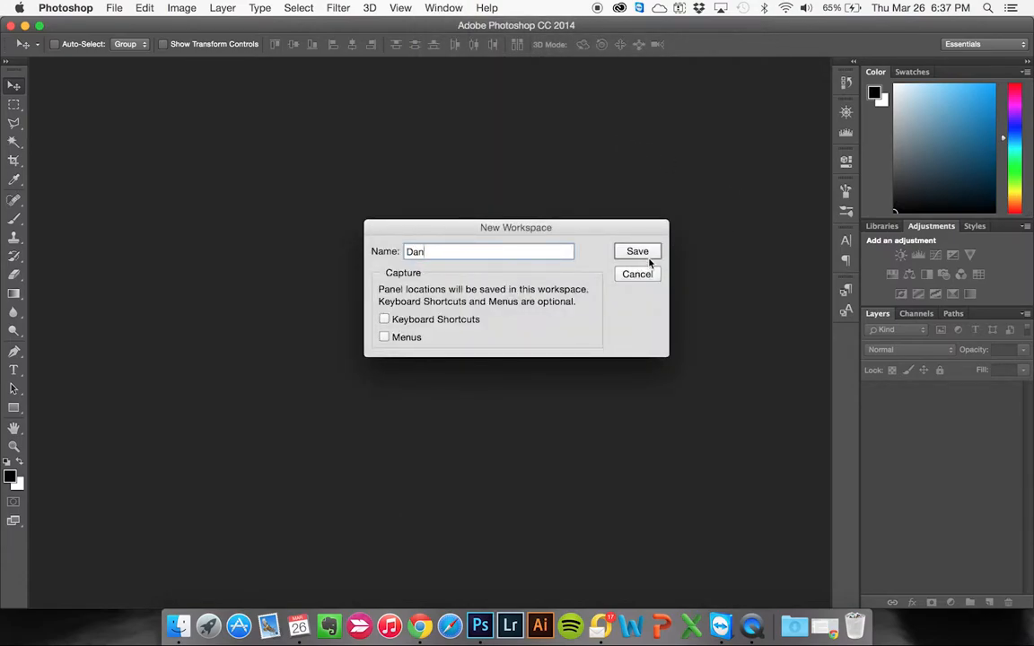
{"action": "left_click", "coordinate": [637, 252]}
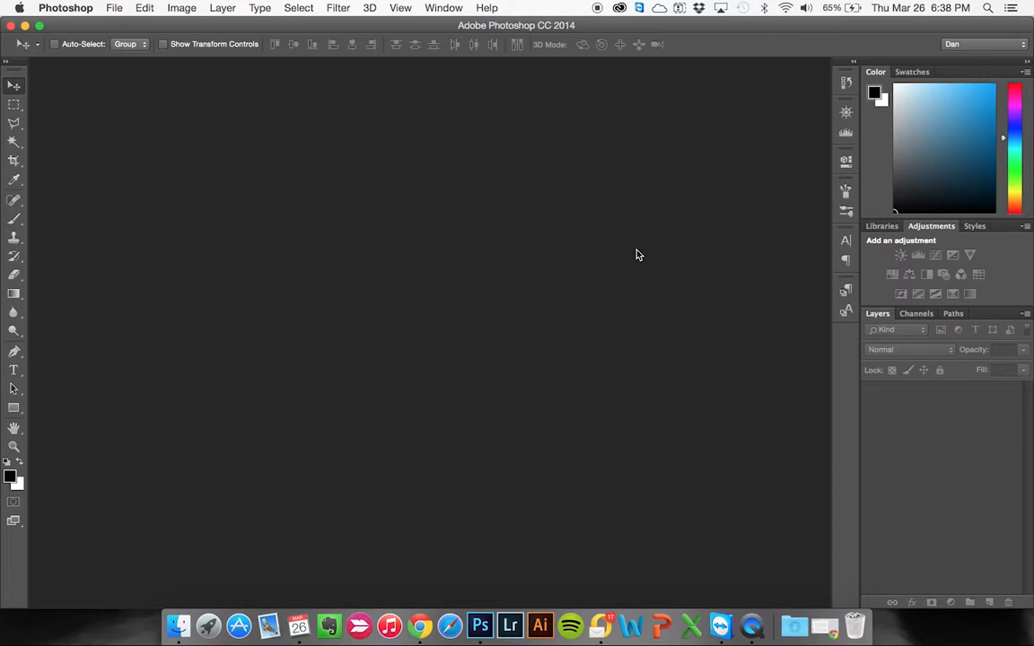
- Check where the newly saved custom workspace is listed among the available workspaces, keeping it as the active one
{"action": "left_click", "coordinate": [446, 8]}
{"action": "mouse_move", "coordinate": [457, 38]}
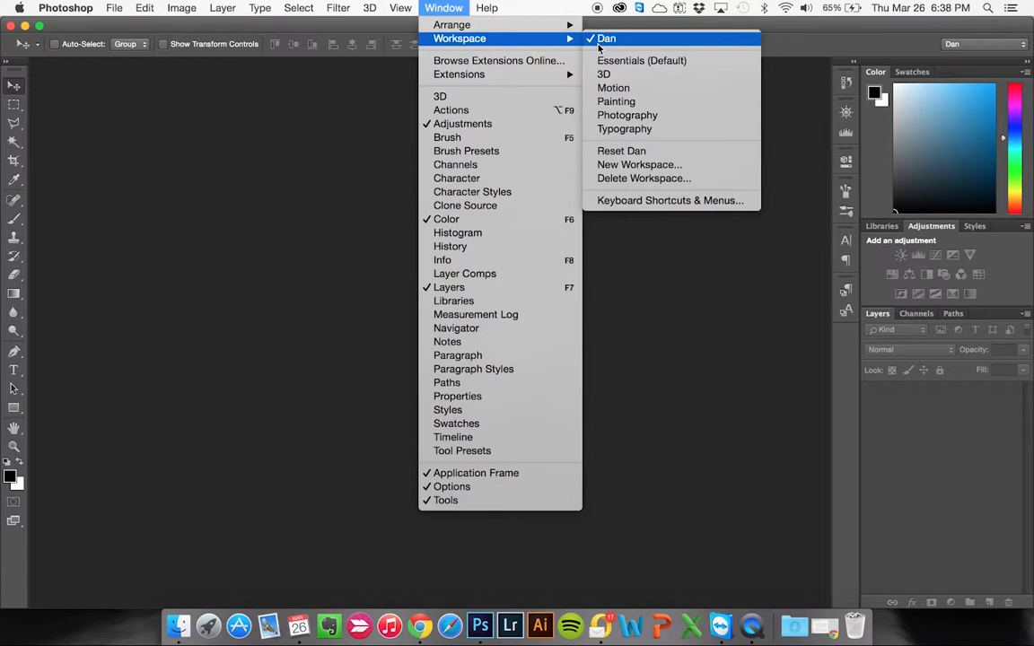
{"action": "left_click", "coordinate": [734, 295]}
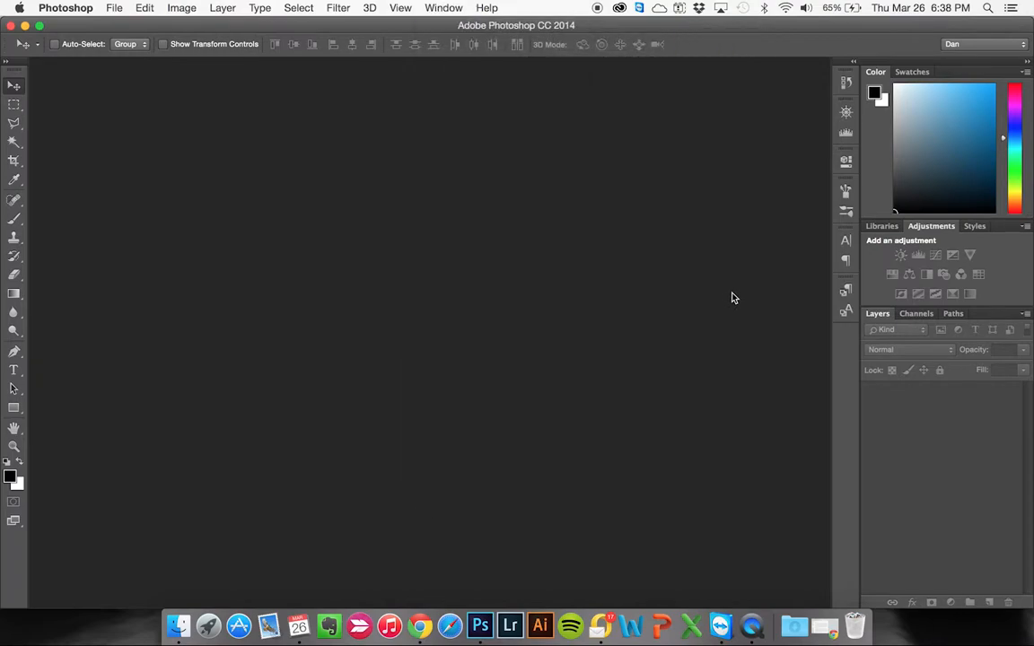
{"action": "left_click", "coordinate": [1022, 45]}
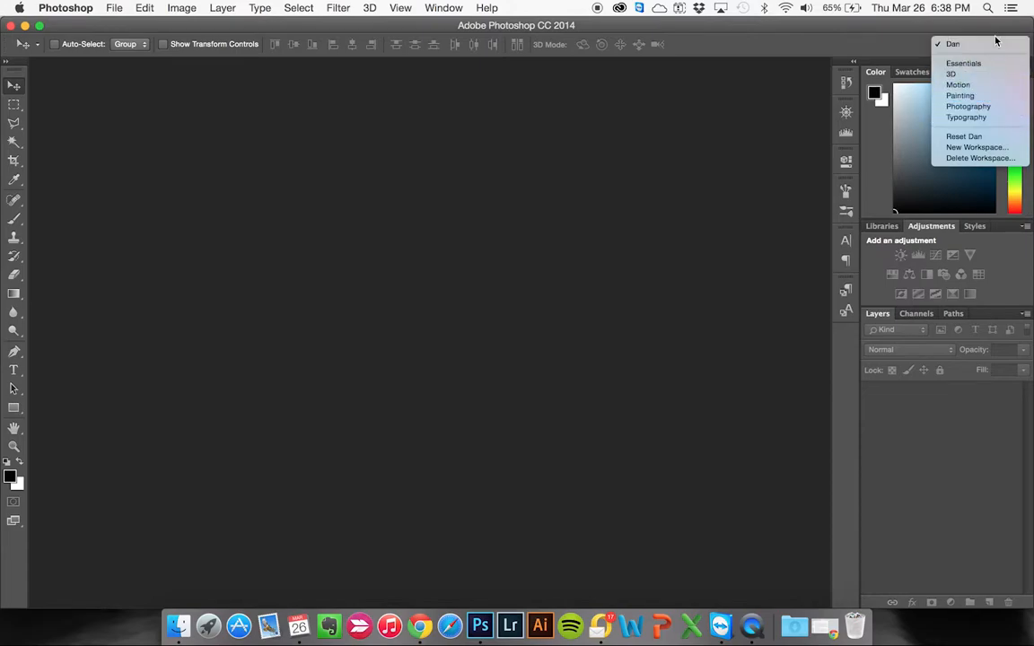
{"action": "left_click", "coordinate": [996, 45]}
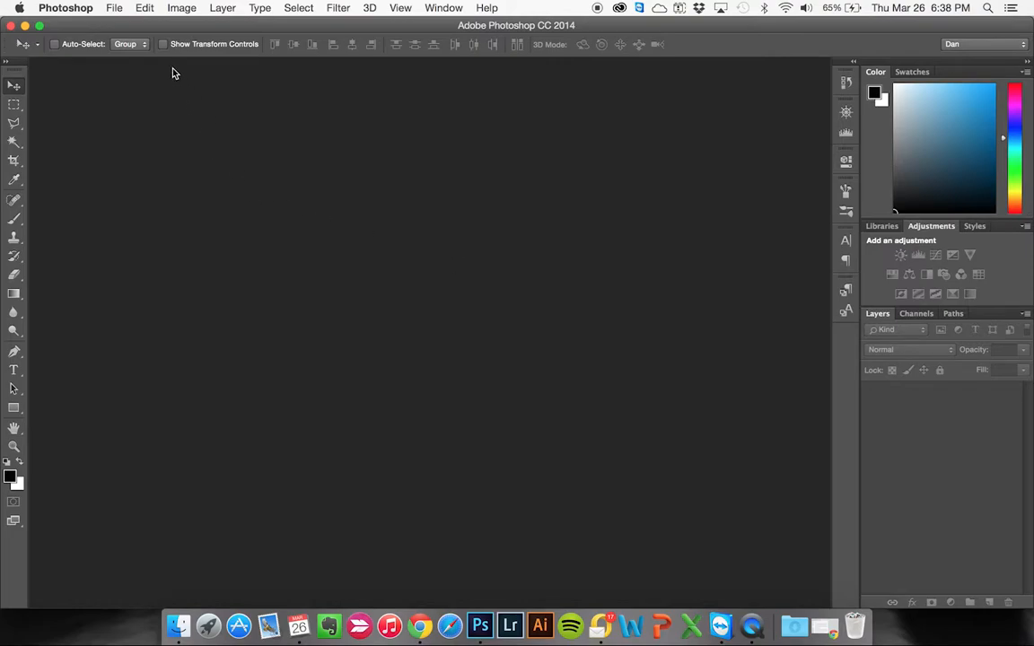
- Enable Show Transform Controls and Auto-Select for the Move tool, and compare its options with those of the Rectangular Marquee tool
{"action": "left_click", "coordinate": [163, 45]}
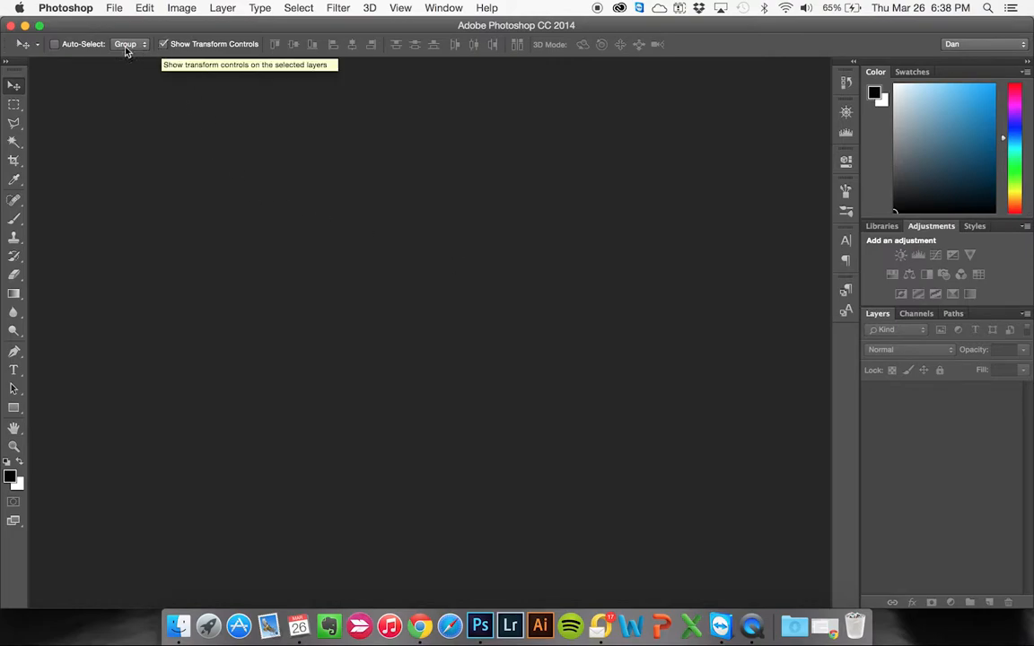
{"action": "left_click", "coordinate": [54, 45]}
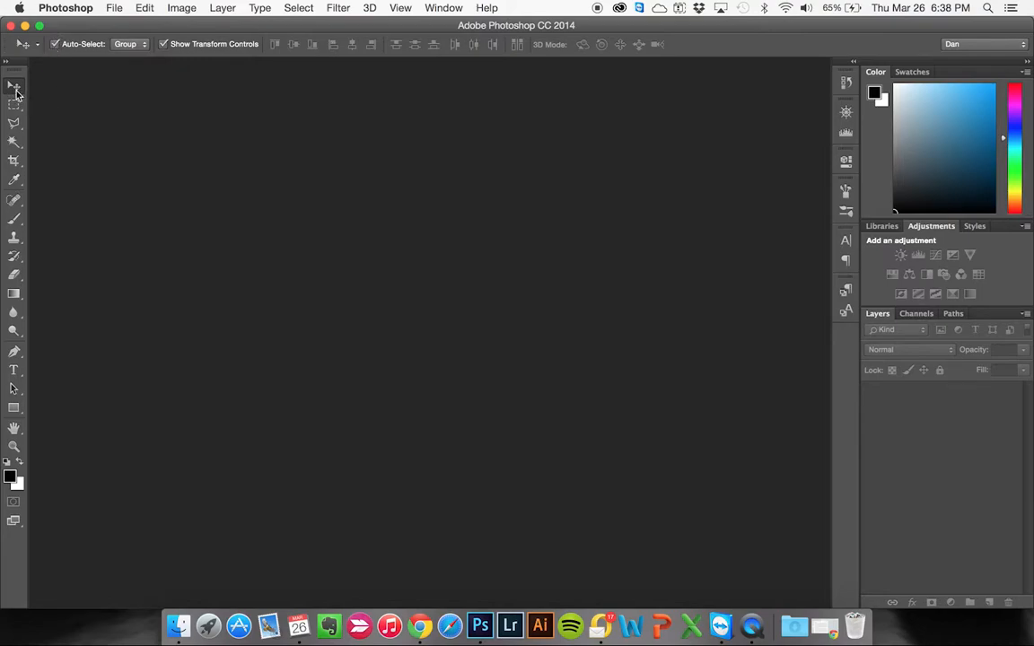
{"action": "left_click", "coordinate": [15, 105]}
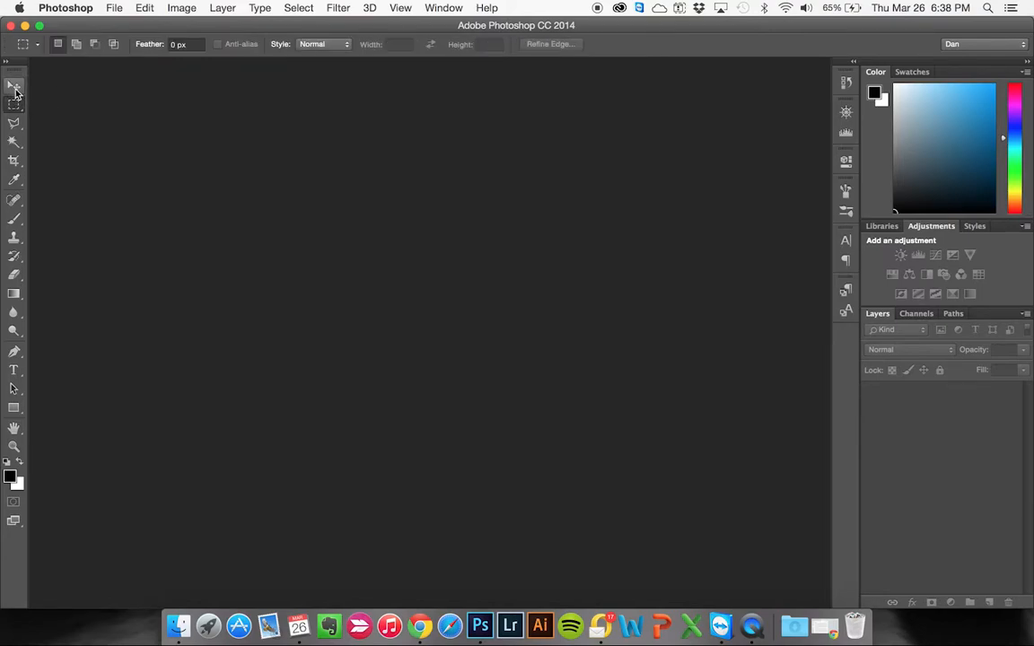
{"action": "left_click", "coordinate": [15, 89]}
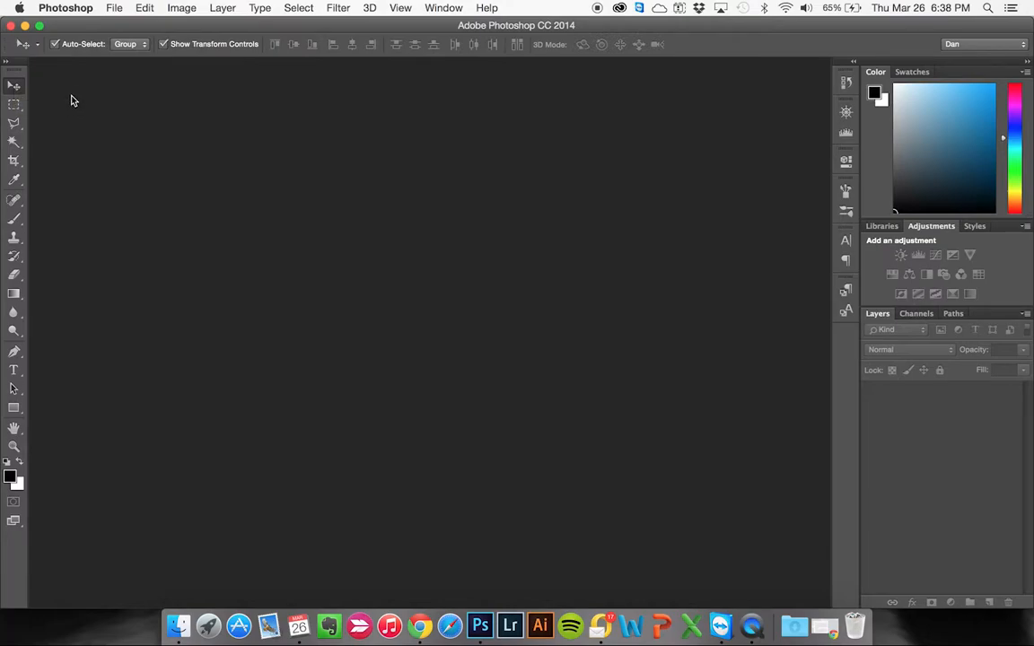